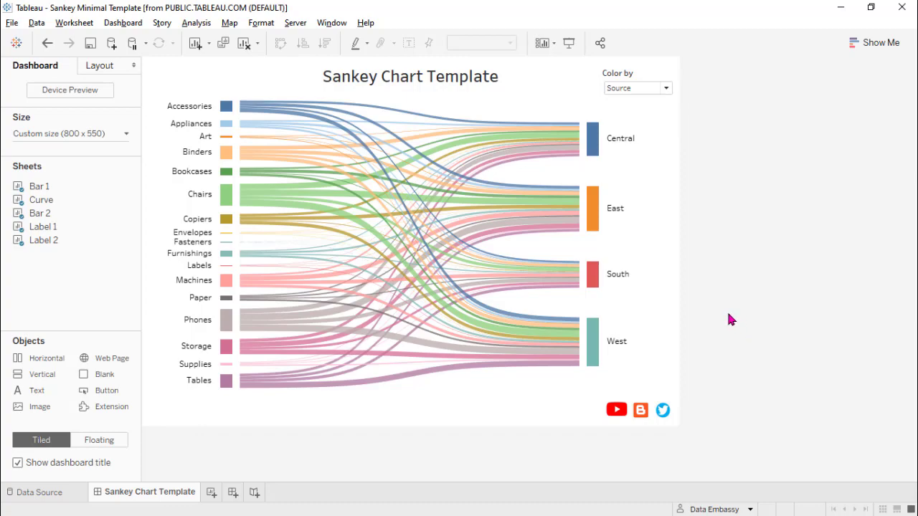
# Bring up the PowerPoint deck 'Sankey Chart with Grouping via Template'.
pyautogui.hotkey('alt', 'Tab')
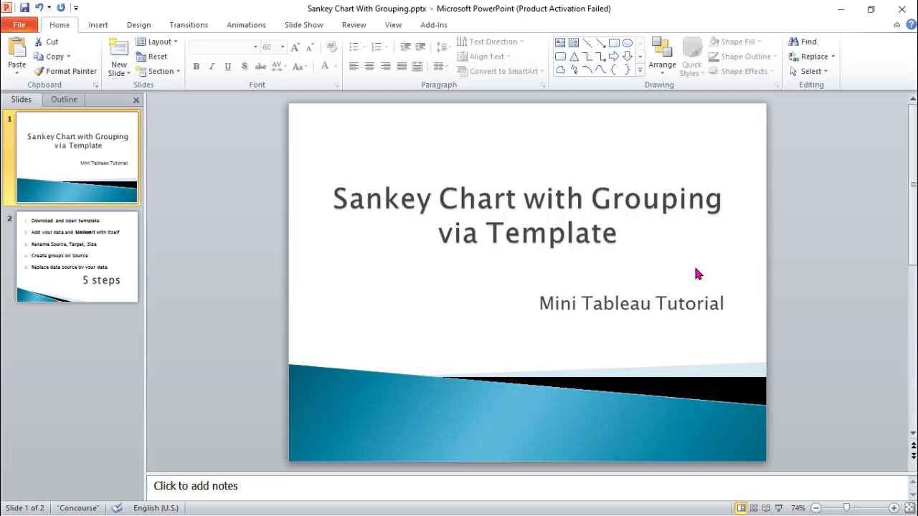
# Show slide 2, which lists the five Tableau tutorial steps.
pyautogui.click(111, 258)
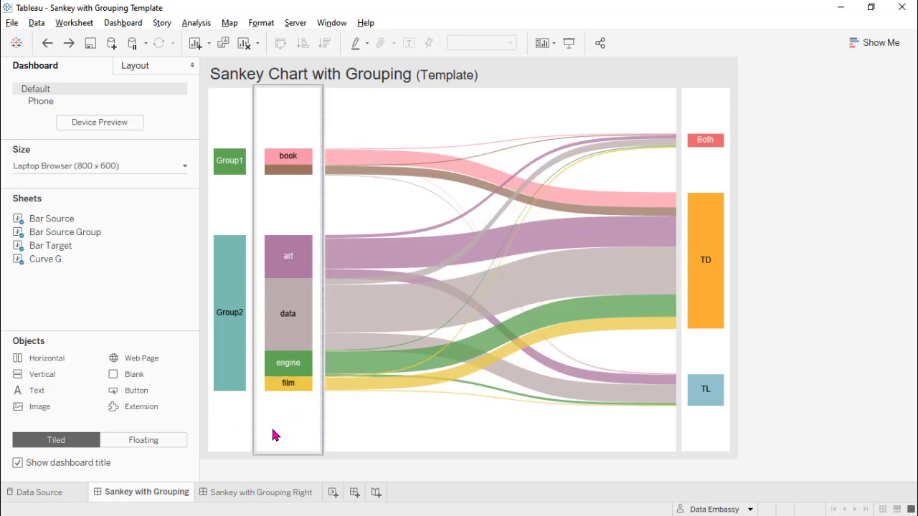
# Connect Sample - Superstore, union its Orders table with itself, and reselect the dashboard's Sankey chart.
pyautogui.click(112, 44)
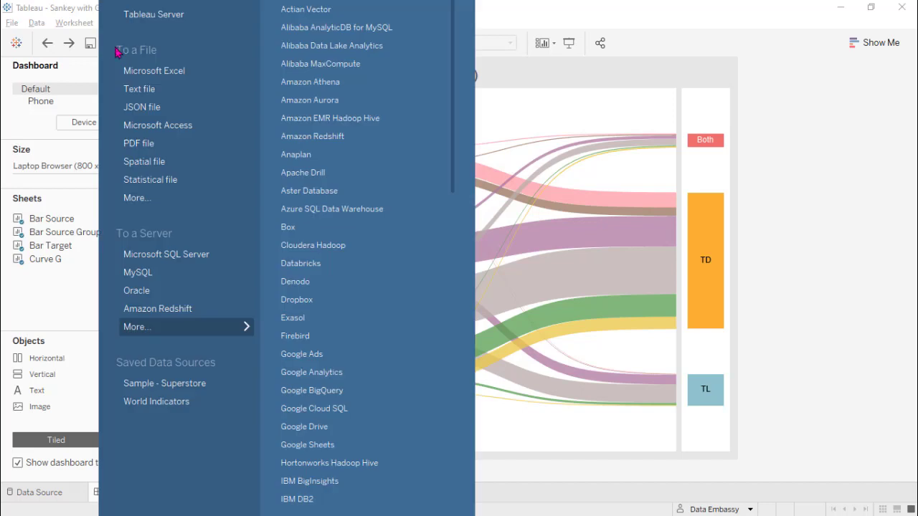
pyautogui.click(152, 384)
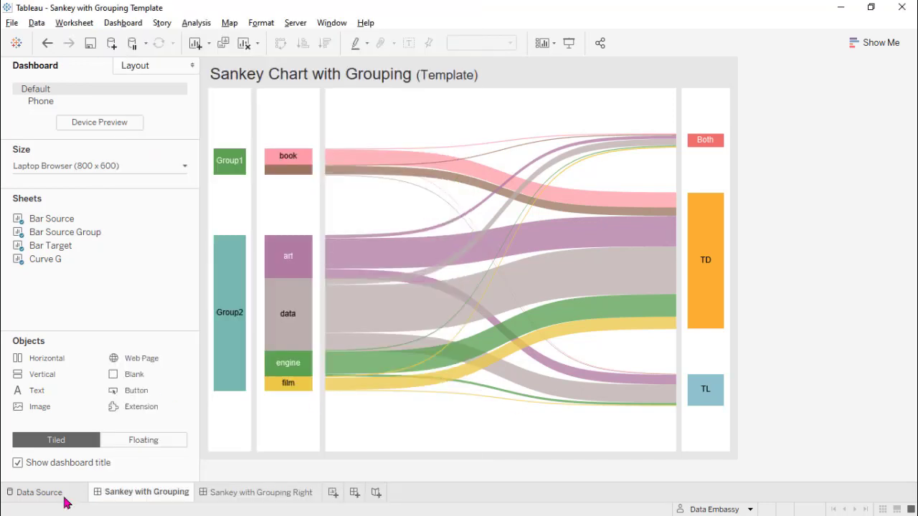
pyautogui.click(63, 497)
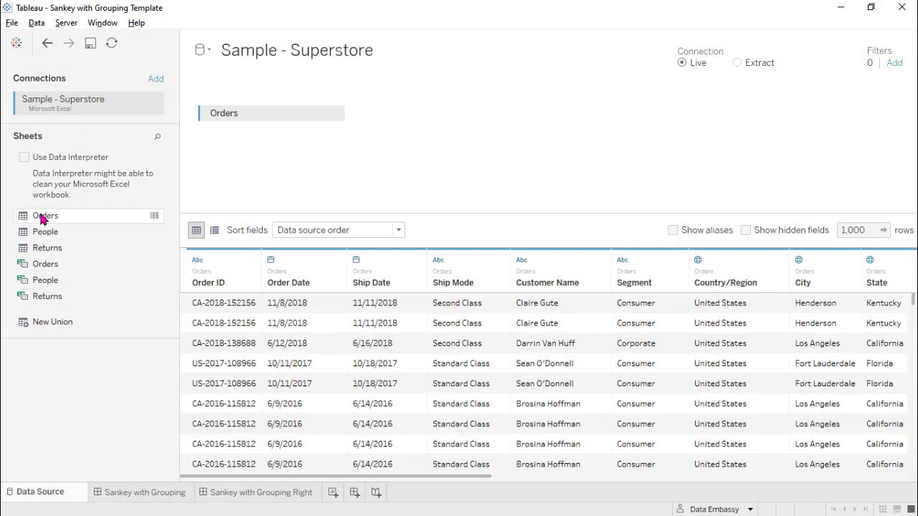
pyautogui.moveTo(49, 217); pyautogui.dragTo(266, 139)
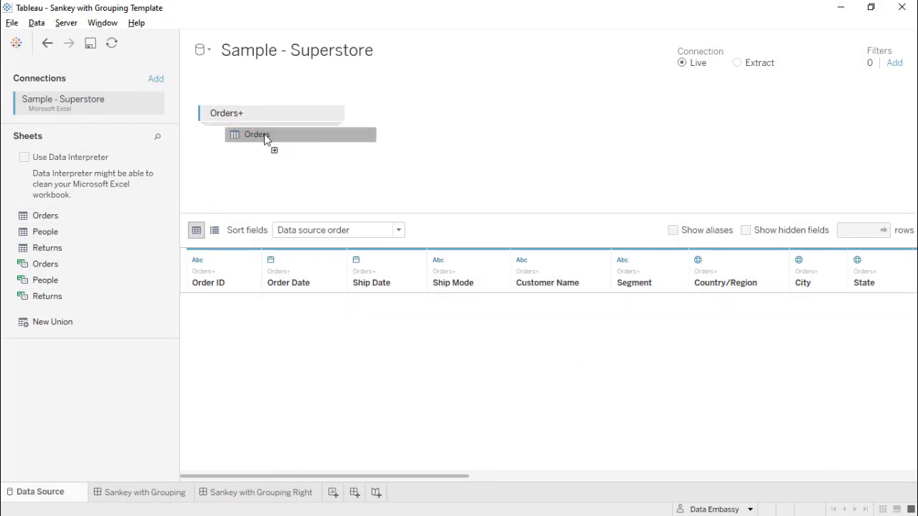
pyautogui.click(164, 495)
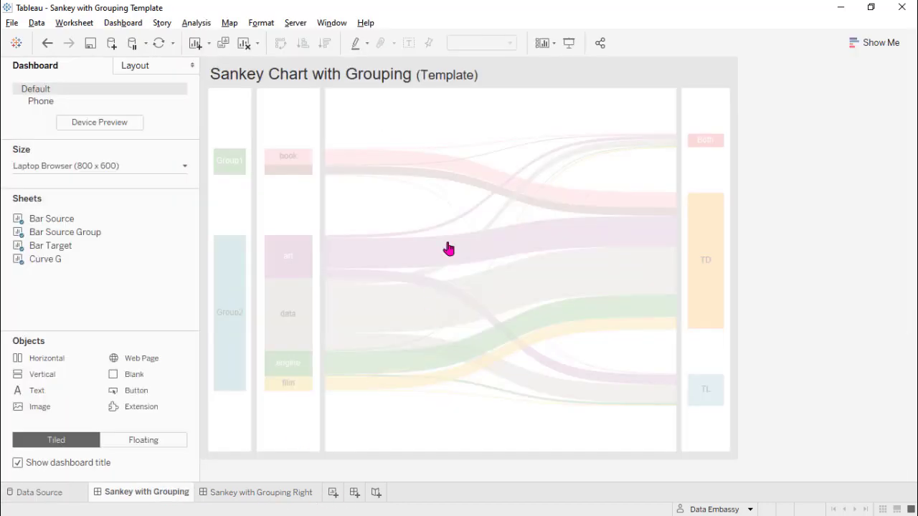
pyautogui.click(492, 129)
# On the Curve G worksheet, rename the Superstore field Sub-Category to Source.
pyautogui.click(686, 106)
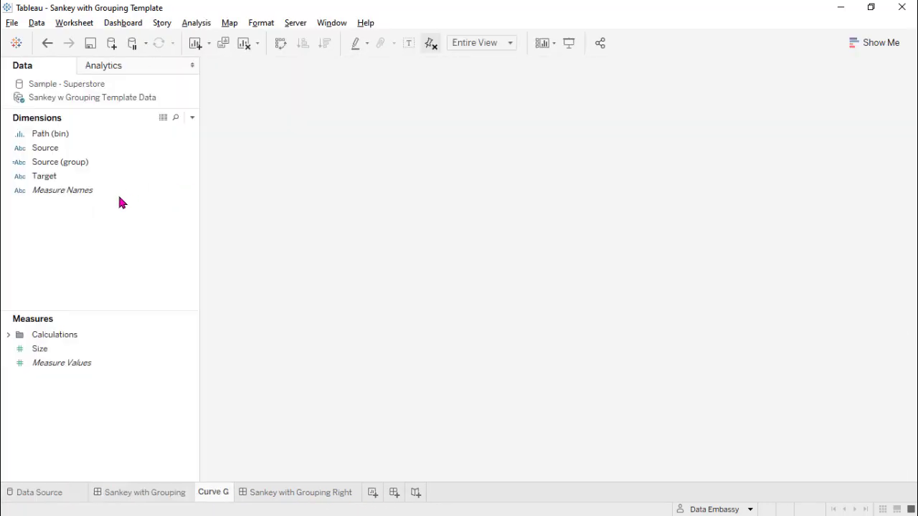
pyautogui.click(70, 84)
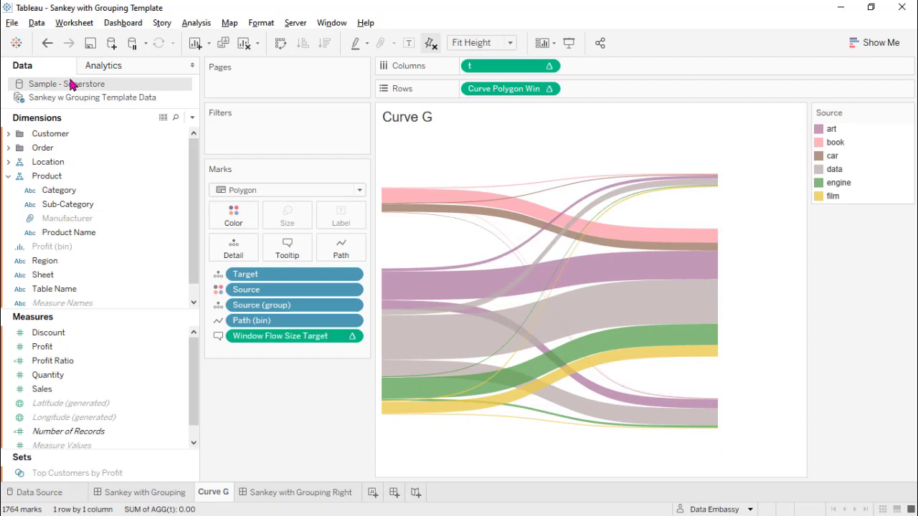
pyautogui.rightClick(76, 204)
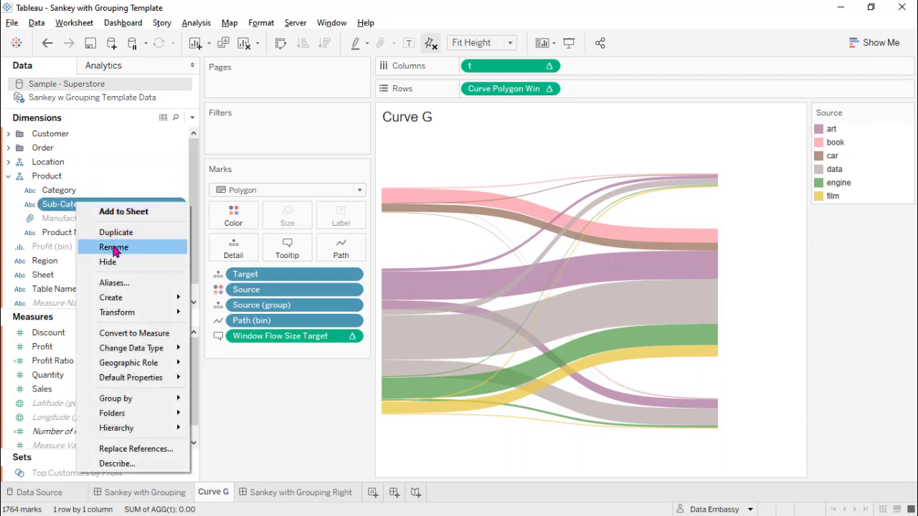
pyautogui.click(112, 247)
pyautogui.press('BackSpace')
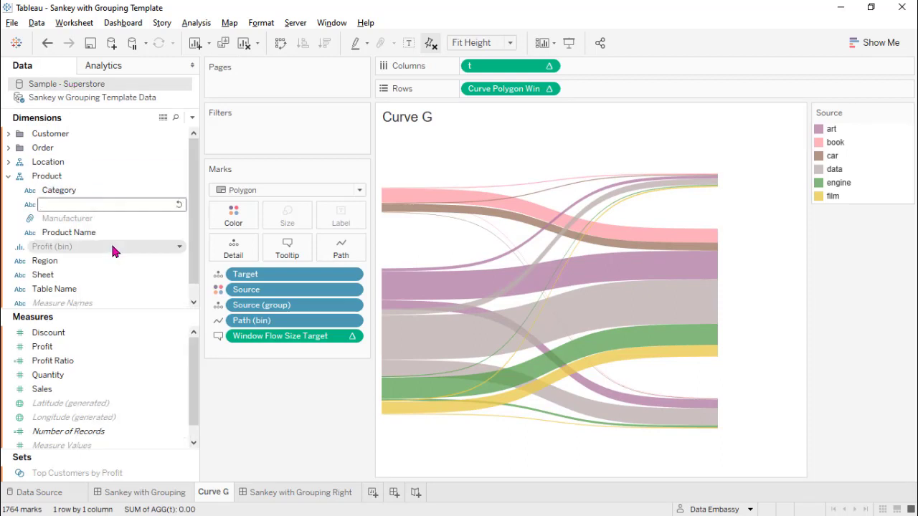
pyautogui.write('Source')
pyautogui.press('Return')
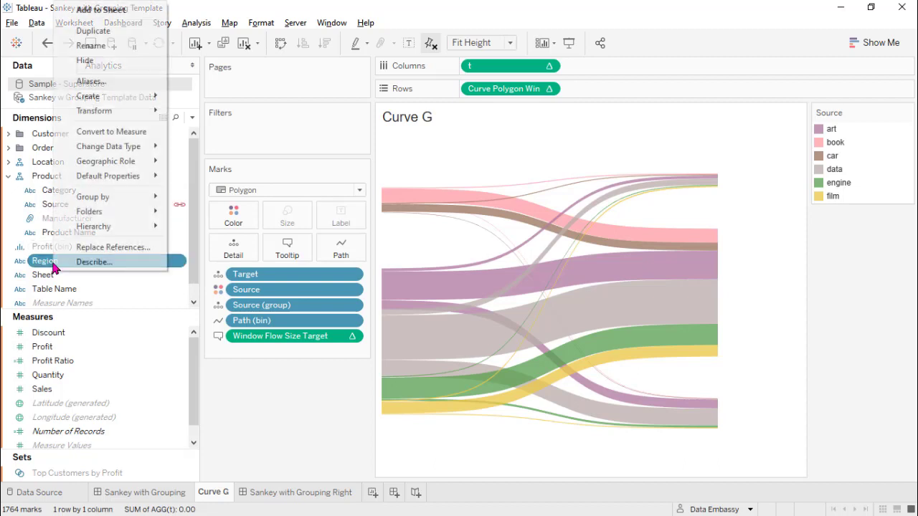
# Rename Region to Target and Sales to Size.
pyautogui.rightClick(57, 261)
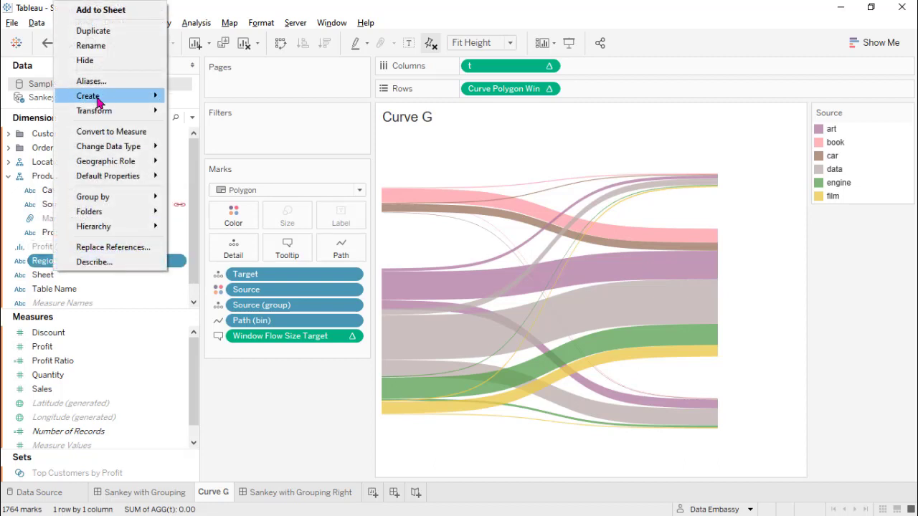
pyautogui.click(102, 45)
pyautogui.press('BackSpace')
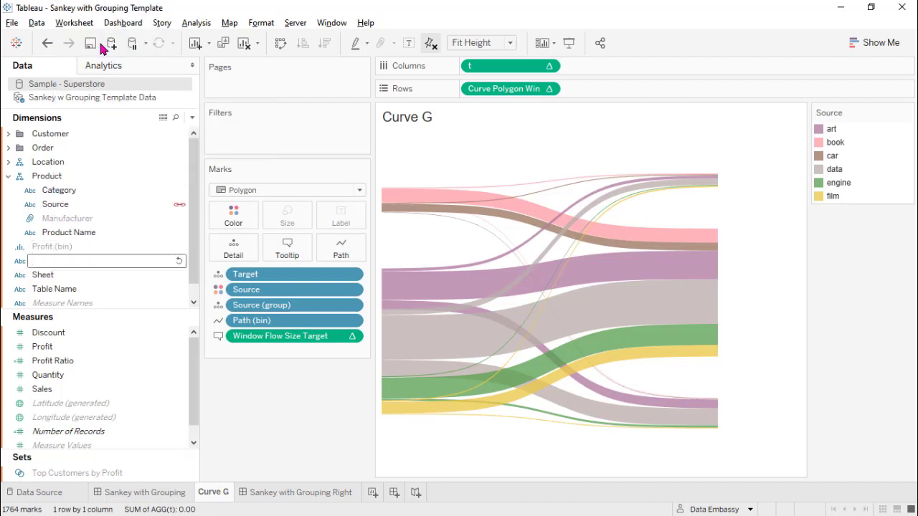
pyautogui.write('Target')
pyautogui.press('Return')
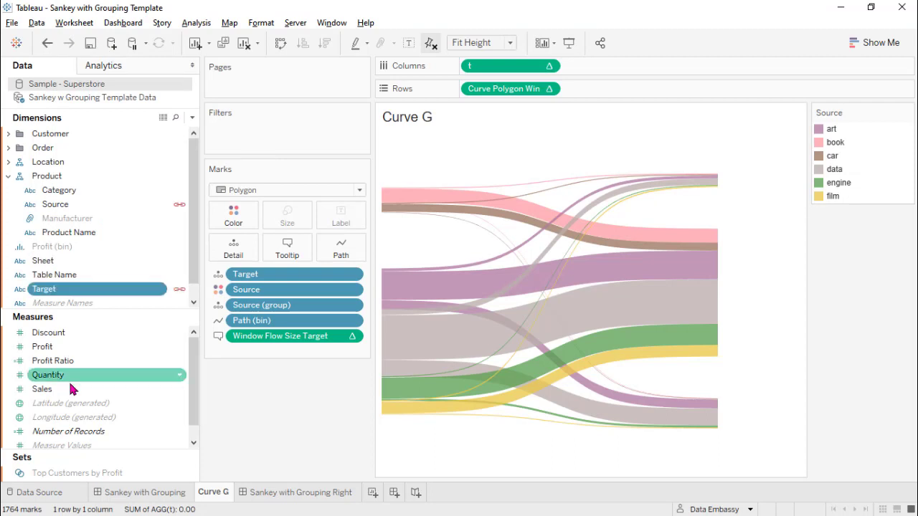
pyautogui.rightClick(64, 388)
pyautogui.click(108, 177)
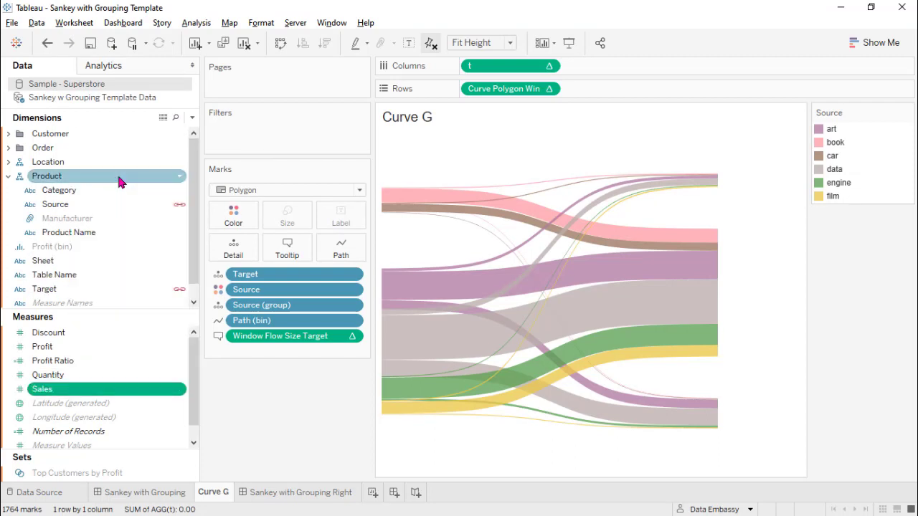
pyautogui.press('BackSpace')
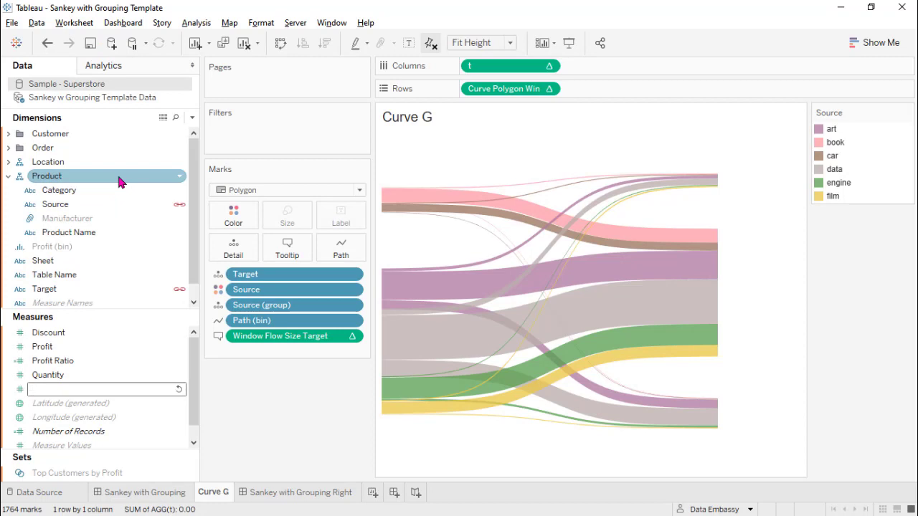
pyautogui.write('Size')
pyautogui.press('Return')
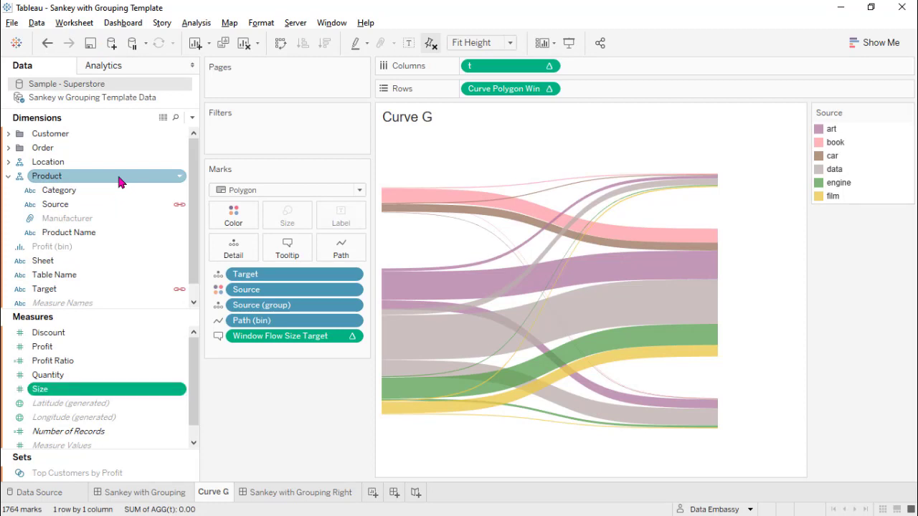
# Create a group on Source, putting Accessories, Appliances, Bookcases and Envelopes into G1.
pyautogui.rightClick(63, 206)
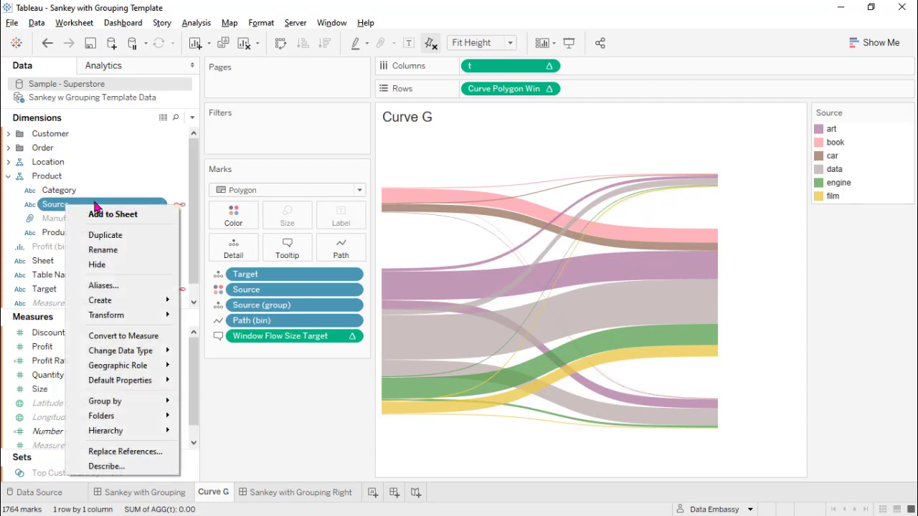
pyautogui.moveTo(136, 302)
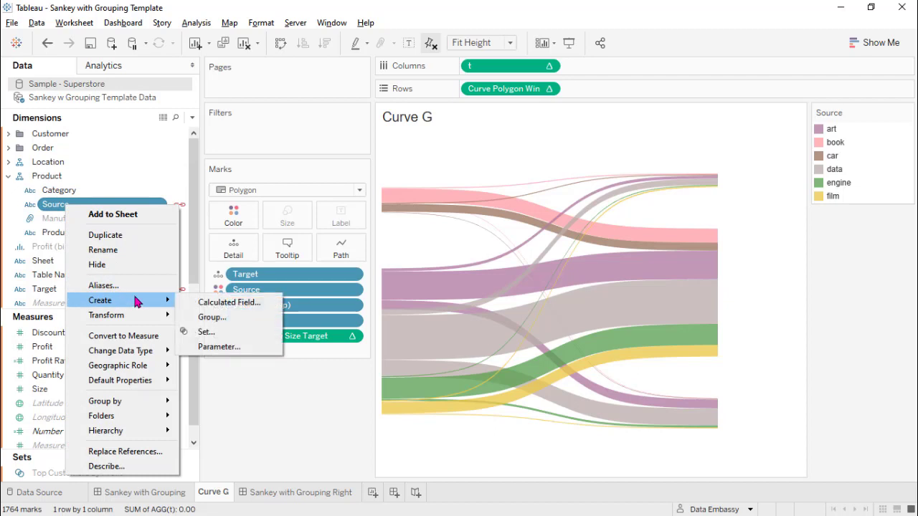
pyautogui.click(229, 317)
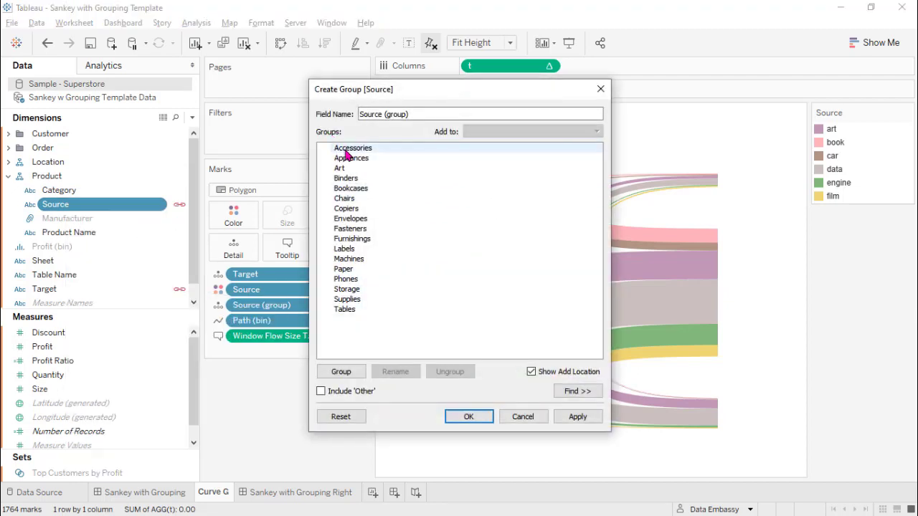
pyautogui.click(345, 150)
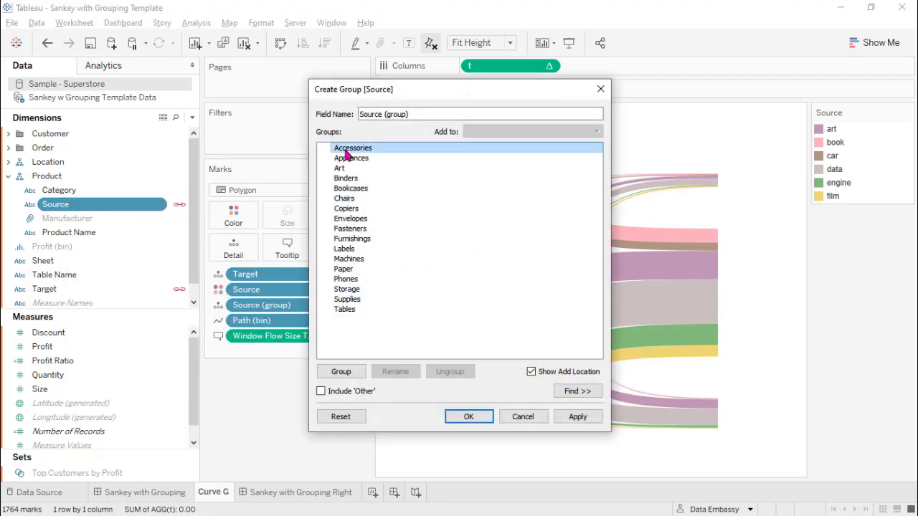
pyautogui.keyDown('shift'); pyautogui.click(346, 209); pyautogui.keyUp('shift')
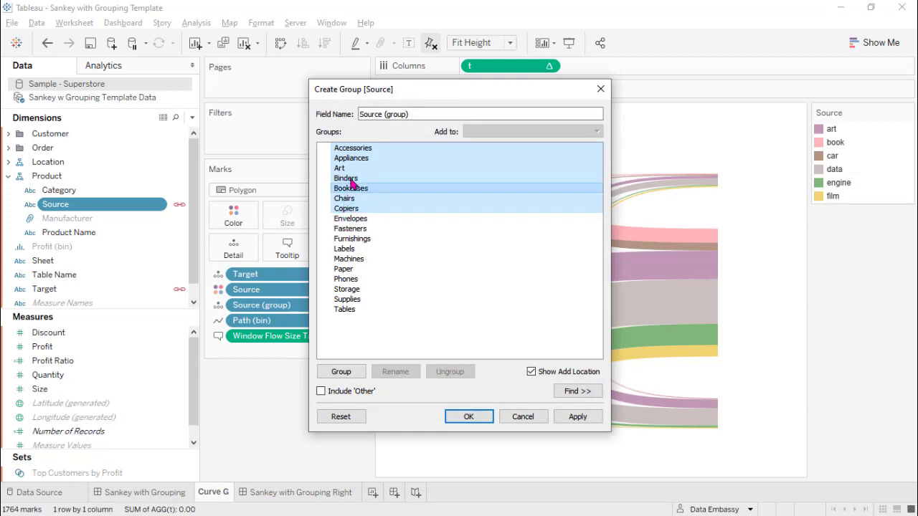
pyautogui.click(341, 149)
pyautogui.keyDown('ctrl'); pyautogui.click(349, 158); pyautogui.keyUp('ctrl')
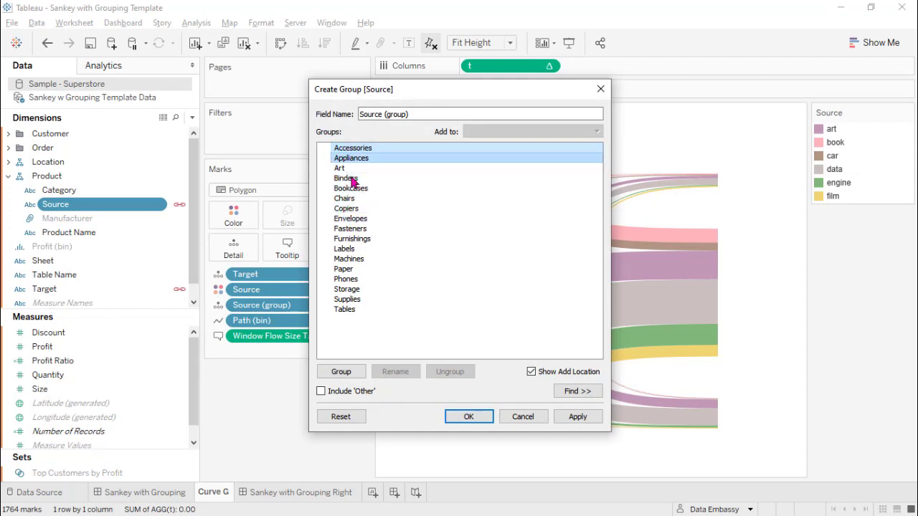
pyautogui.keyDown('ctrl'); pyautogui.click(350, 189); pyautogui.keyUp('ctrl')
pyautogui.keyDown('ctrl'); pyautogui.click(350, 218); pyautogui.keyUp('ctrl')
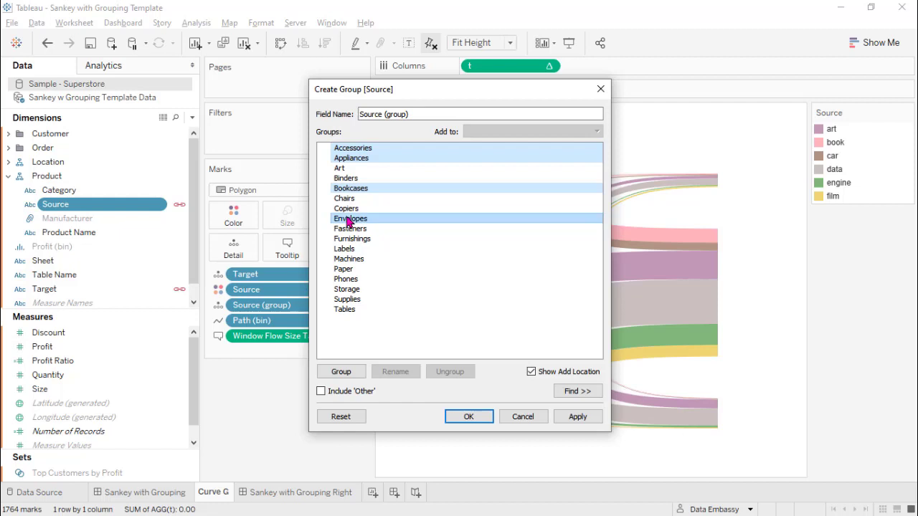
pyautogui.click(342, 372)
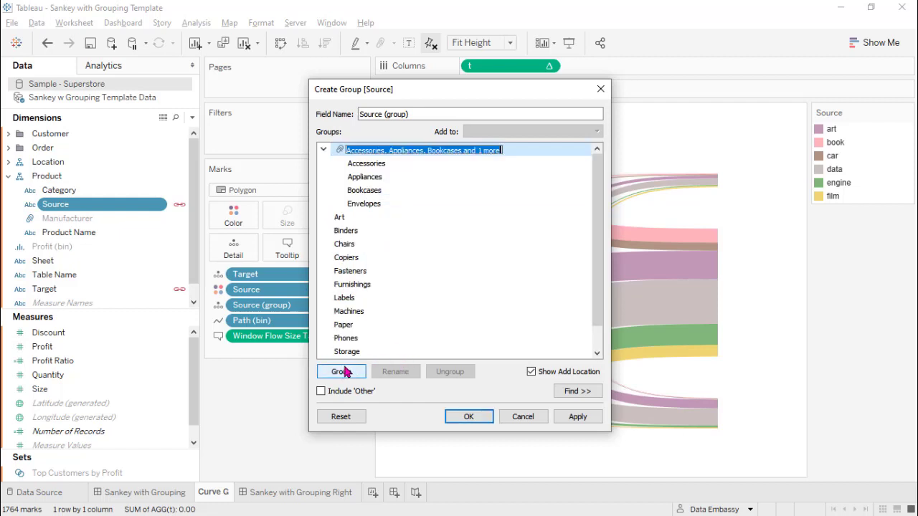
pyautogui.write('G1')
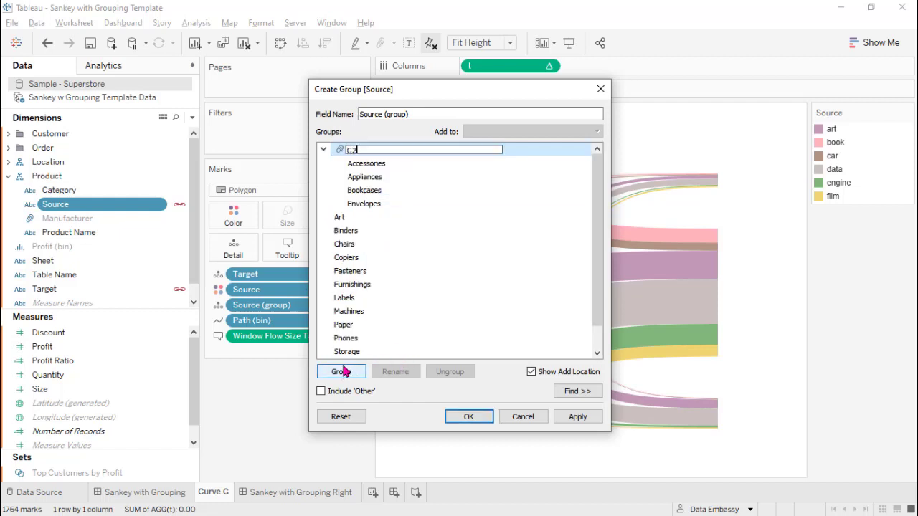
pyautogui.press('Return')
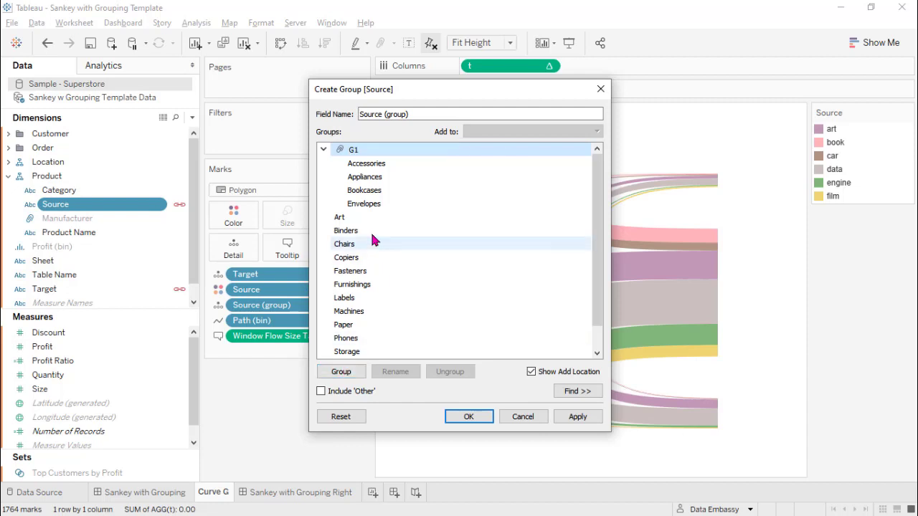
# Group Art, Binders, Chairs and Furnishings as G2.
pyautogui.click(341, 217)
pyautogui.keyDown('ctrl'); pyautogui.click(343, 231); pyautogui.keyUp('ctrl')
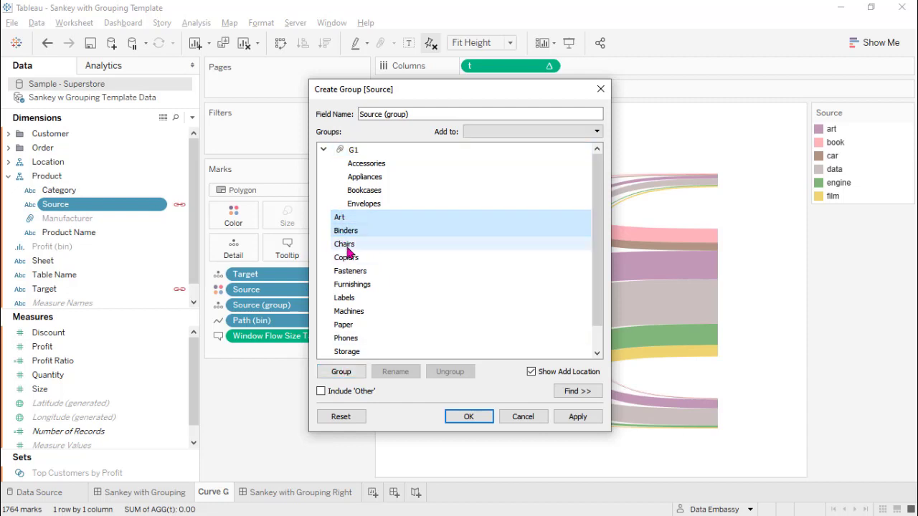
pyautogui.keyDown('ctrl'); pyautogui.click(343, 244); pyautogui.keyUp('ctrl')
pyautogui.keyDown('shift'); pyautogui.click(346, 285); pyautogui.keyUp('shift')
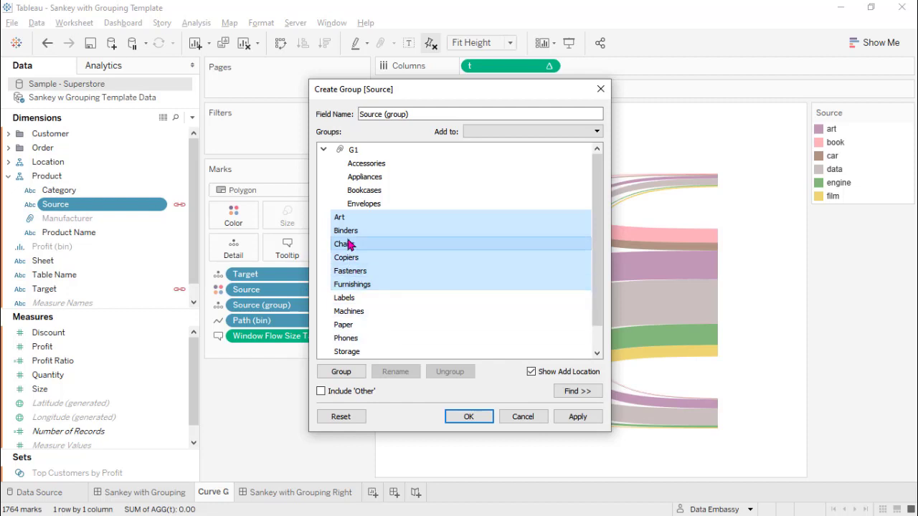
pyautogui.click(342, 216)
pyautogui.keyDown('ctrl'); pyautogui.click(343, 232); pyautogui.keyUp('ctrl')
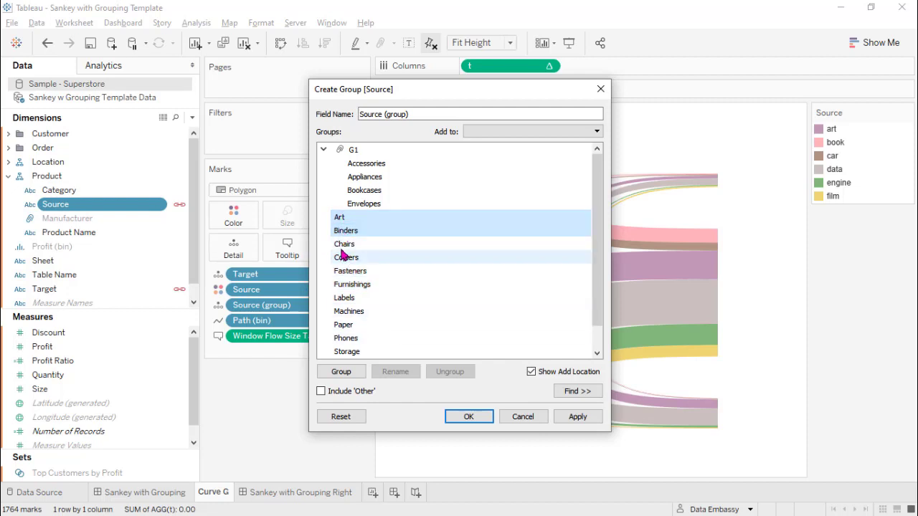
pyautogui.keyDown('ctrl'); pyautogui.click(344, 244); pyautogui.keyUp('ctrl')
pyautogui.keyDown('ctrl'); pyautogui.click(351, 284); pyautogui.keyUp('ctrl')
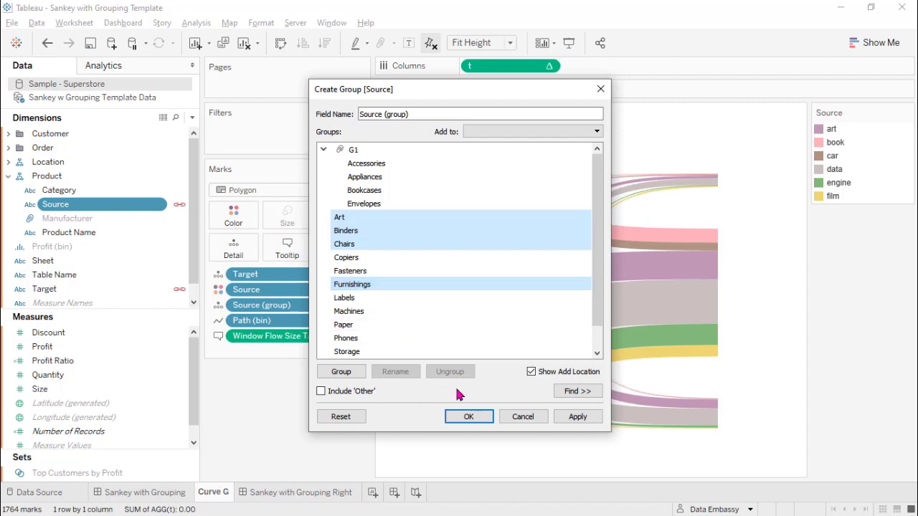
pyautogui.click(341, 371)
pyautogui.press('BackSpace')
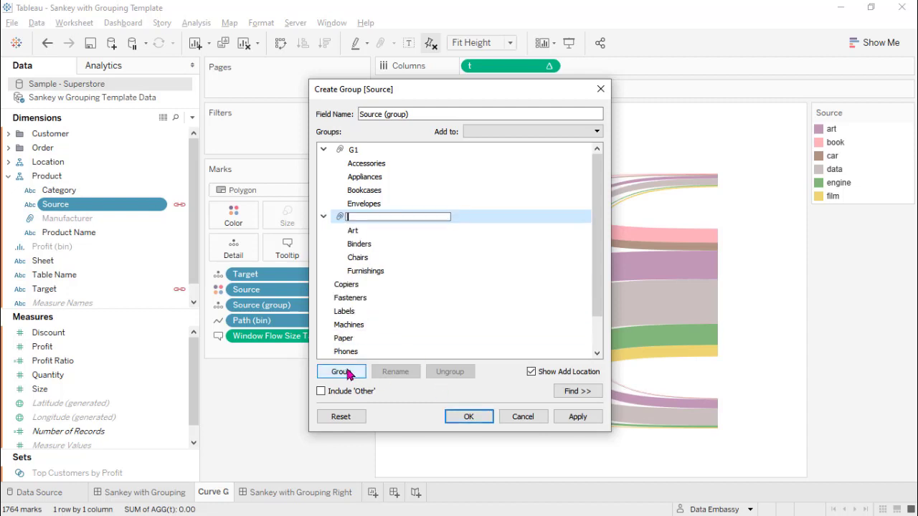
pyautogui.write('G2')
pyautogui.press('Return')
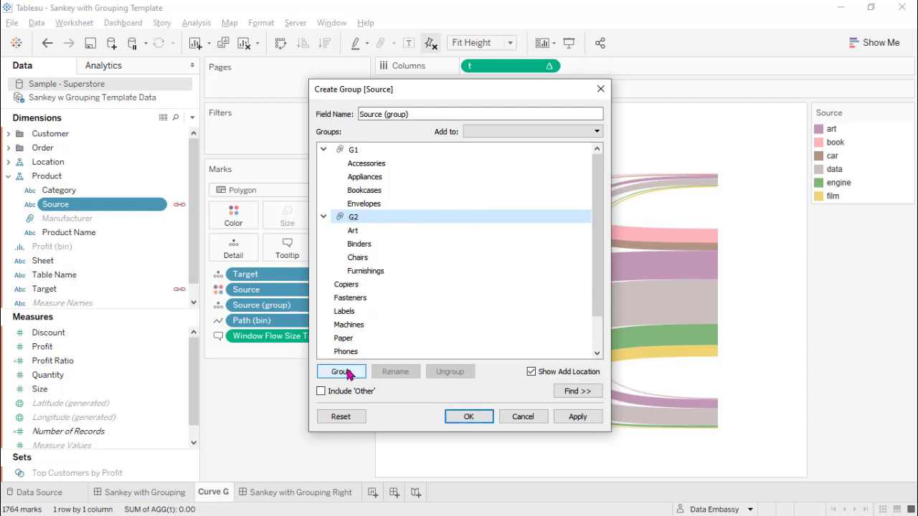
# Group the sub-categories from Copiers through Paper as G3.
pyautogui.click(336, 284)
pyautogui.keyDown('shift'); pyautogui.click(345, 338); pyautogui.keyUp('shift')
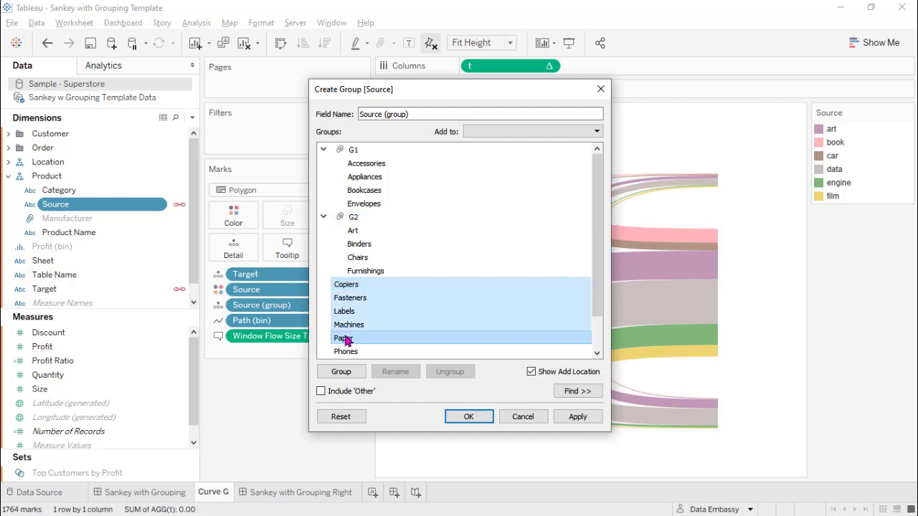
pyautogui.scroll(-1, 602, 309)
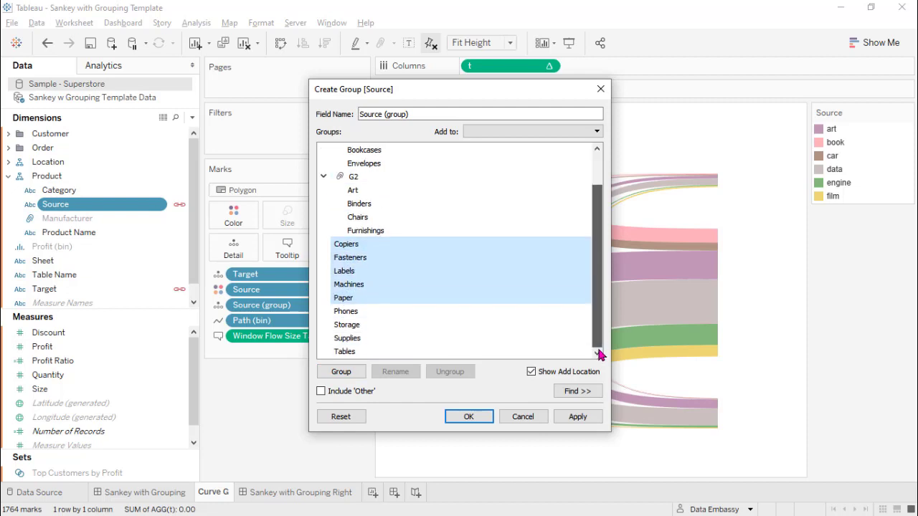
pyautogui.click(350, 372)
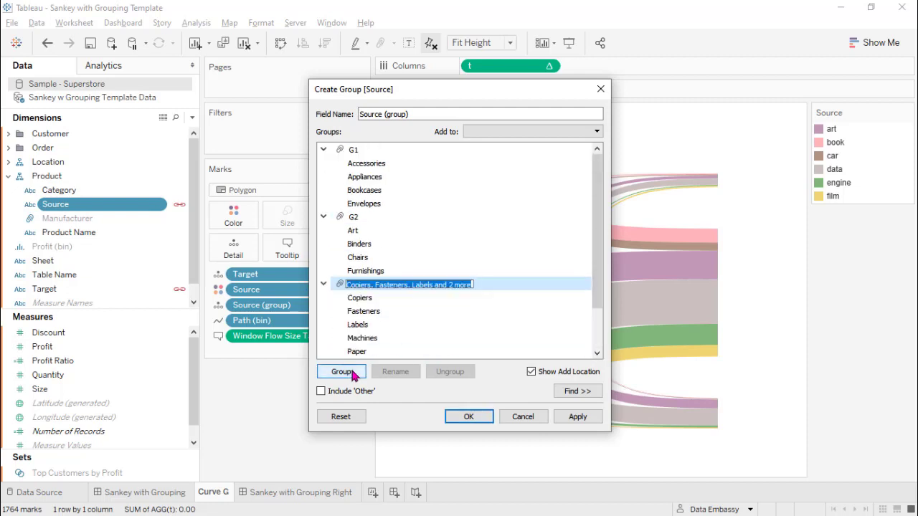
pyautogui.write('G3')
pyautogui.press('Return')
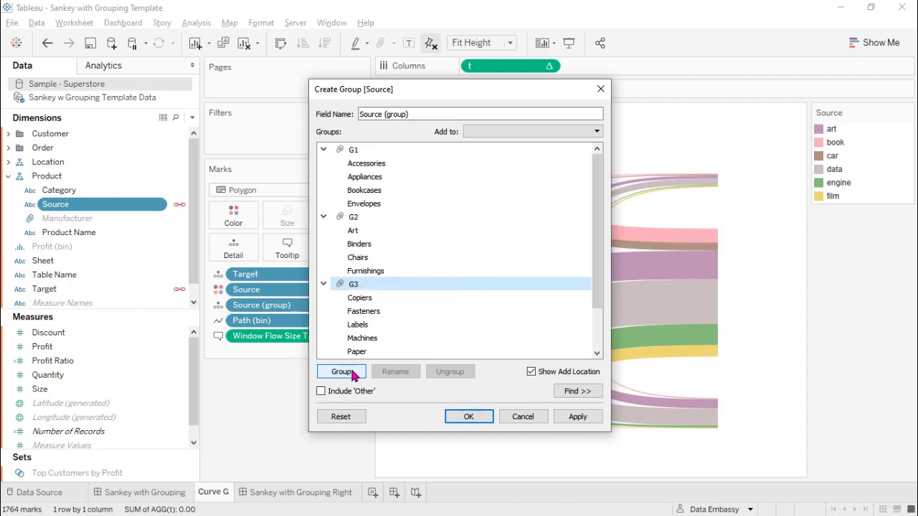
# Put Phones, Storage, Supplies and Tables into G4 and collapse all four groups.
pyautogui.moveTo(601, 294); pyautogui.dragTo(590, 371)
pyautogui.click(346, 311)
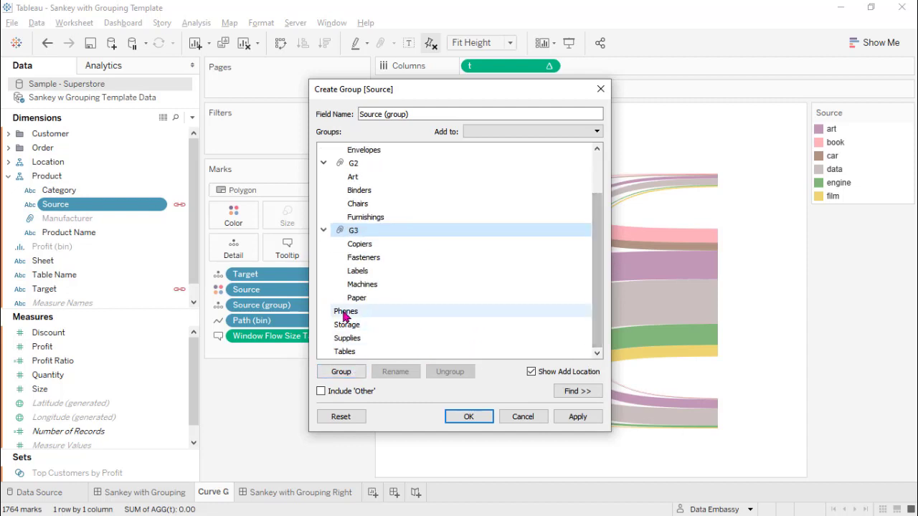
pyautogui.keyDown('shift'); pyautogui.click(344, 351); pyautogui.keyUp('shift')
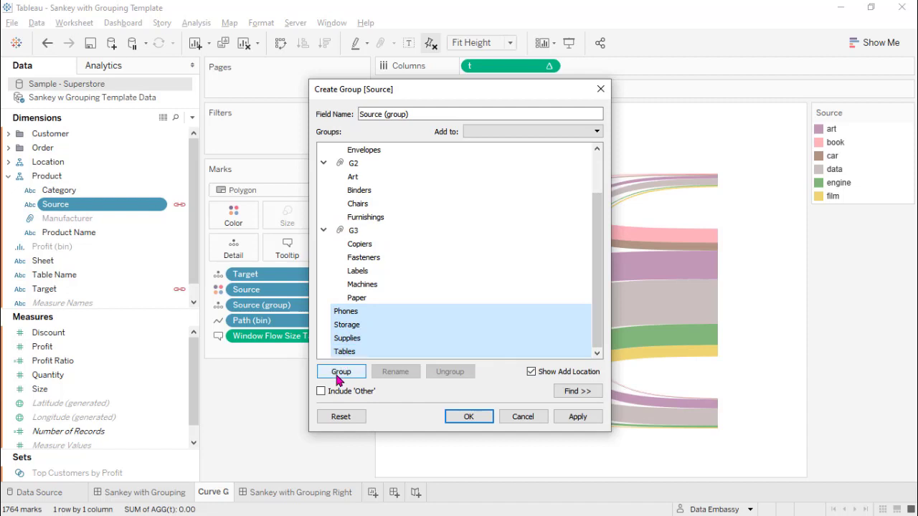
pyautogui.click(339, 374)
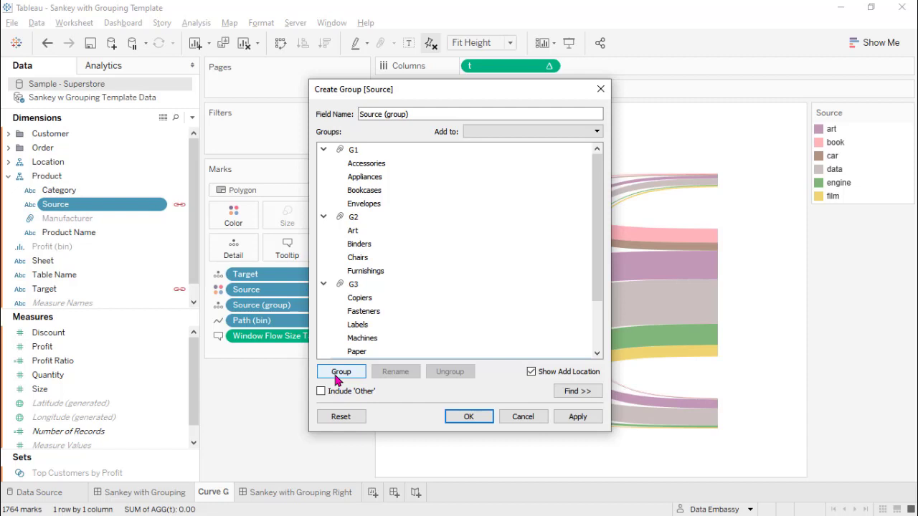
pyautogui.moveTo(601, 274); pyautogui.dragTo(598, 342)
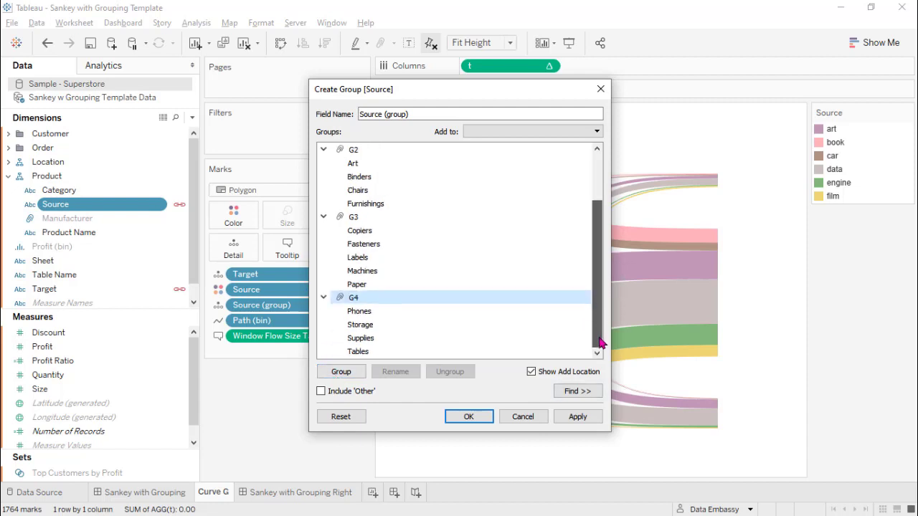
pyautogui.click(323, 216)
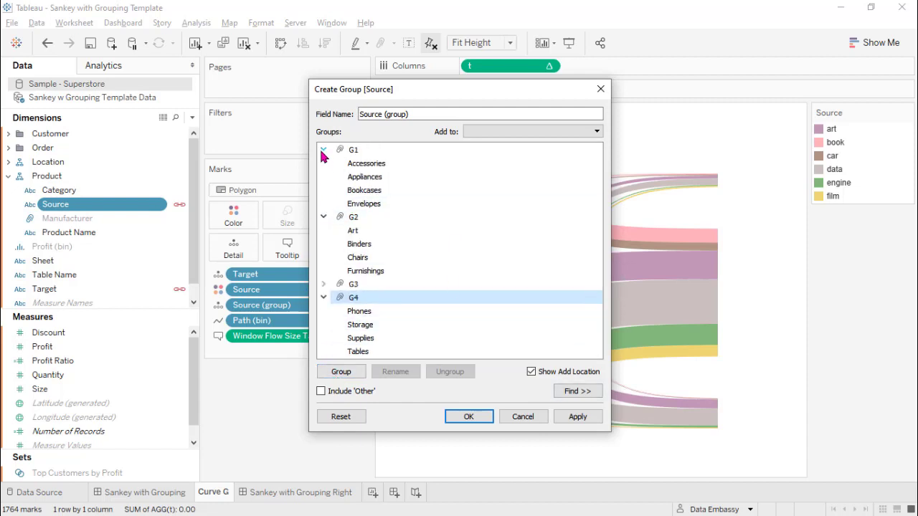
pyautogui.click(324, 149)
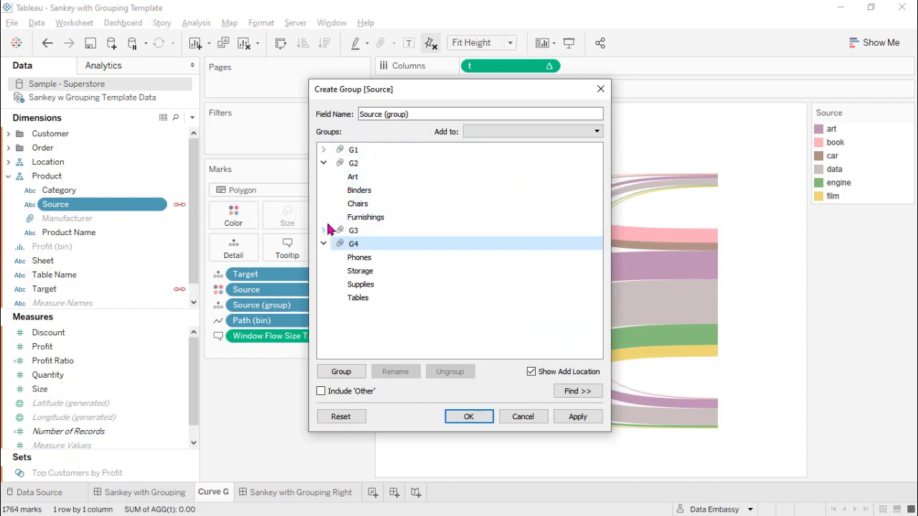
pyautogui.click(324, 163)
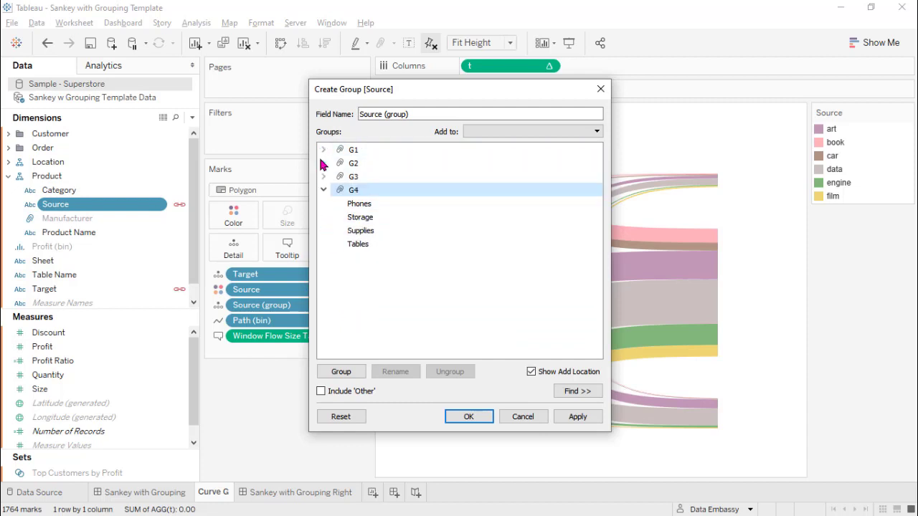
pyautogui.click(362, 208)
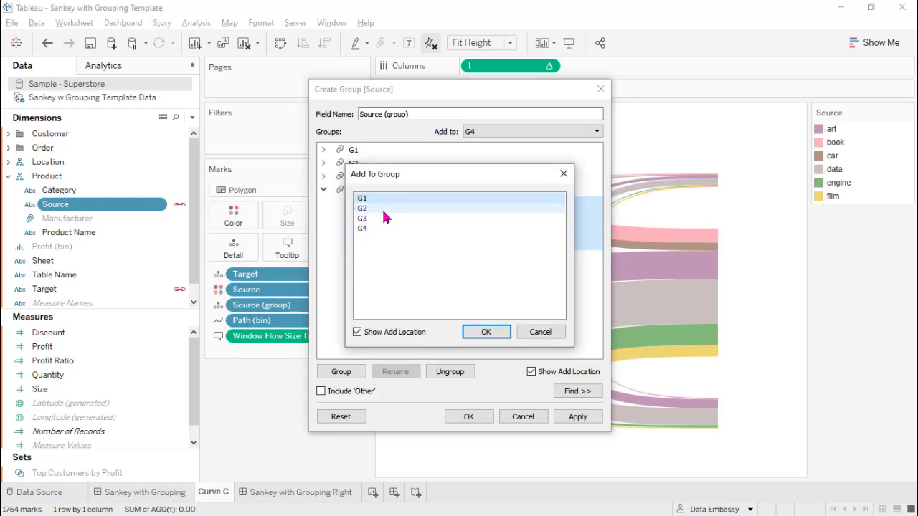
pyautogui.click(487, 332)
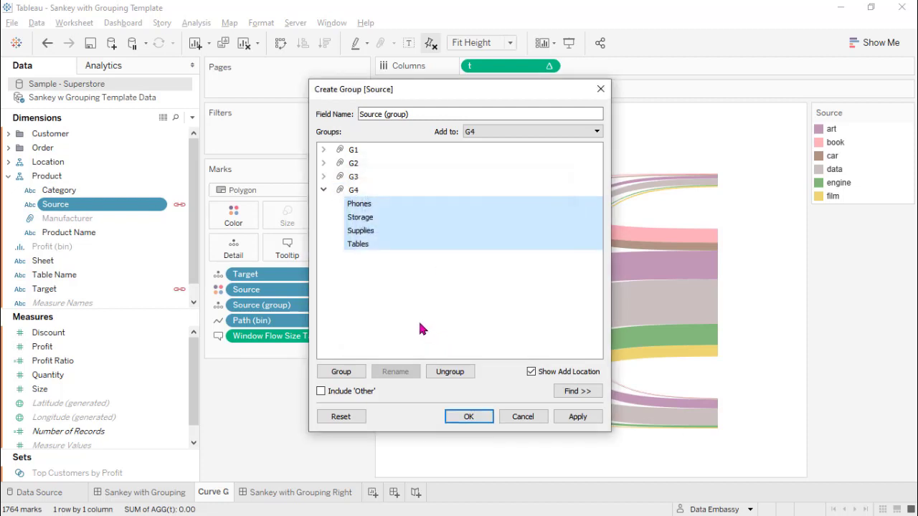
pyautogui.click(324, 189)
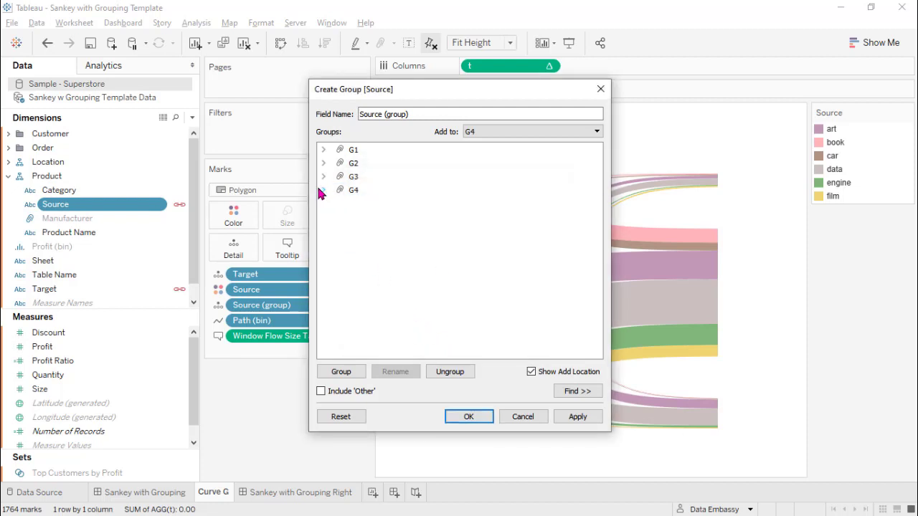
# Save the Source (group) field and replace the template data source with Sample - Superstore.
pyautogui.click(469, 417)
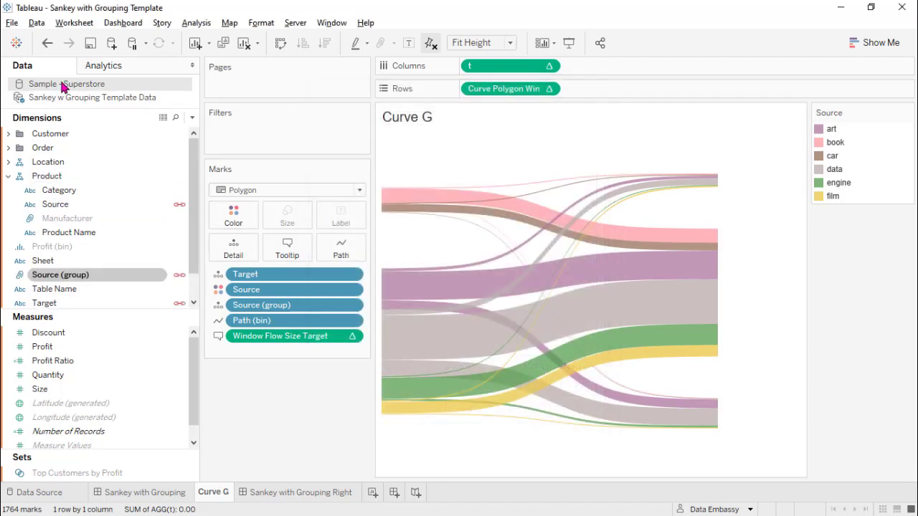
pyautogui.rightClick(58, 100)
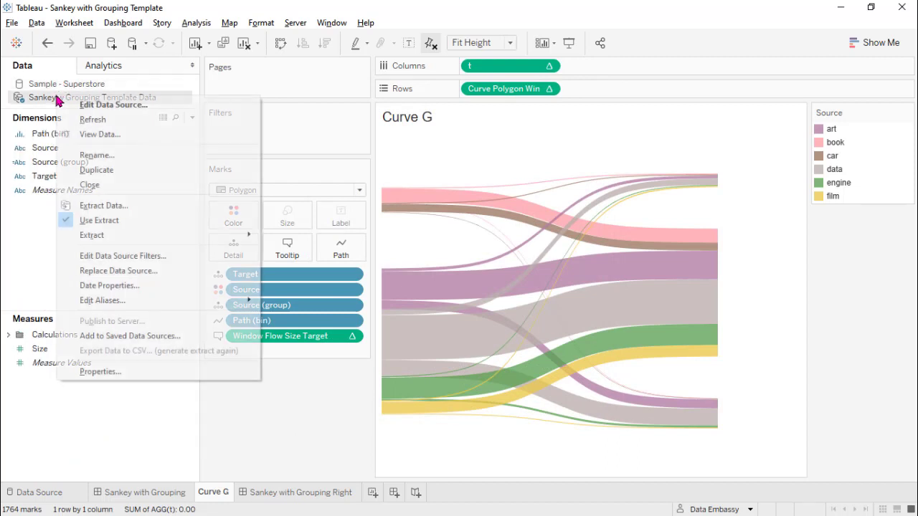
pyautogui.click(84, 279)
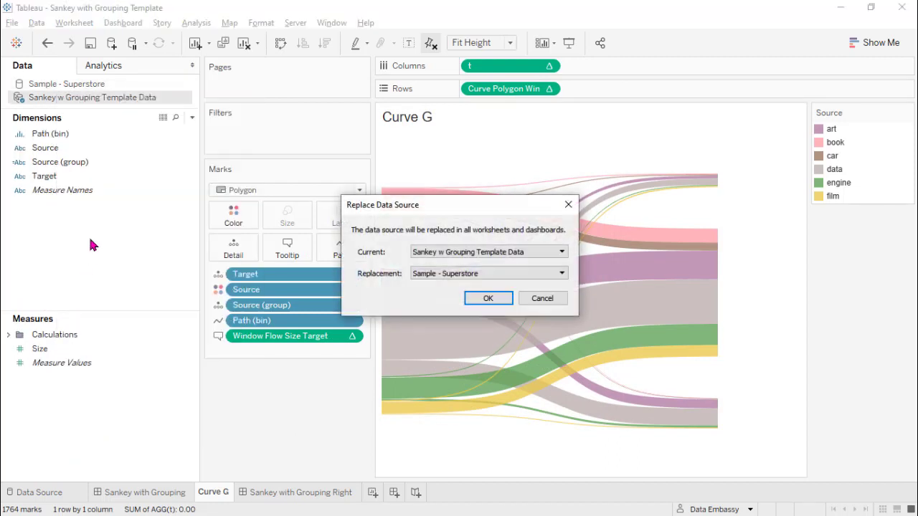
pyautogui.click(484, 299)
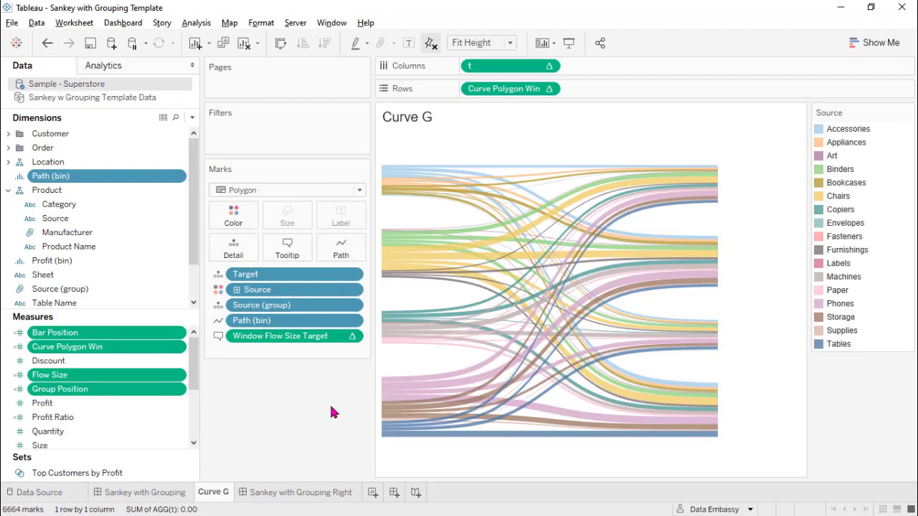
# Go to the Sankey with Grouping dashboard and select the Curve G flows.
pyautogui.click(148, 492)
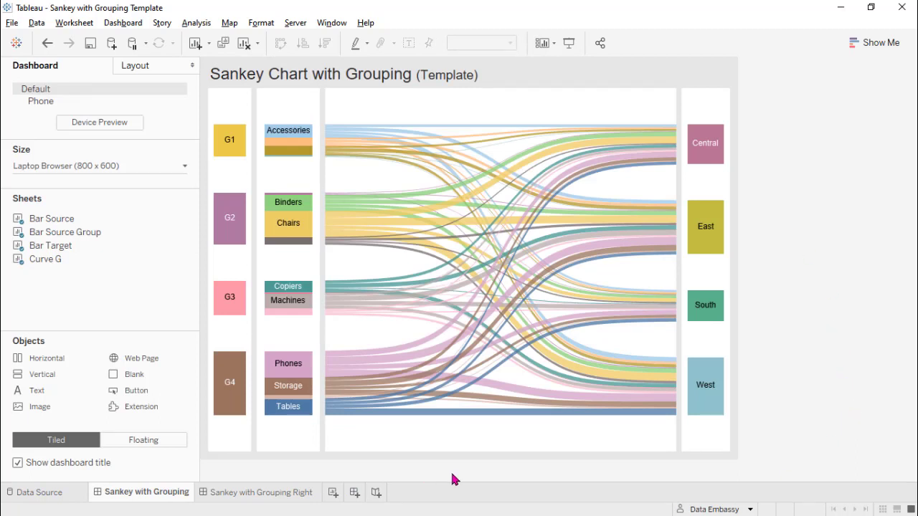
pyautogui.click(501, 439)
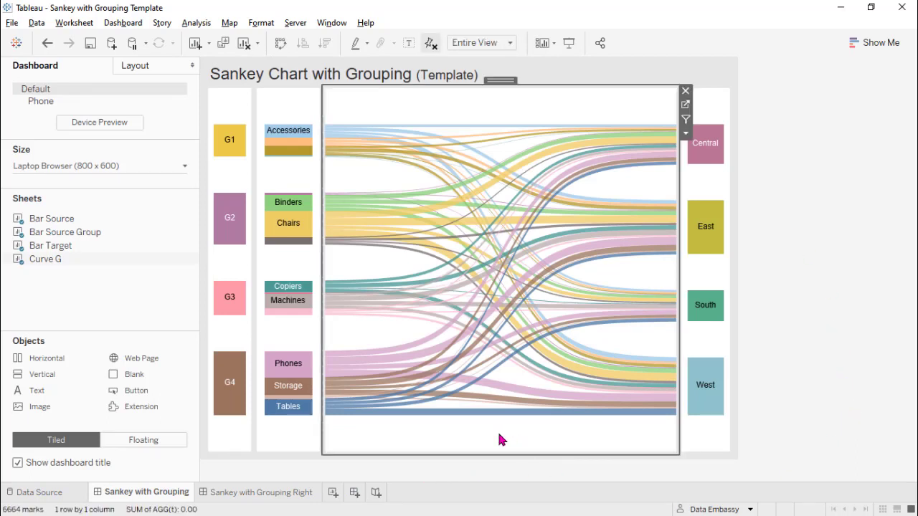
# On Curve G, show the t axis header and set the axis to Reversed, running 6 to −6.
pyautogui.click(684, 105)
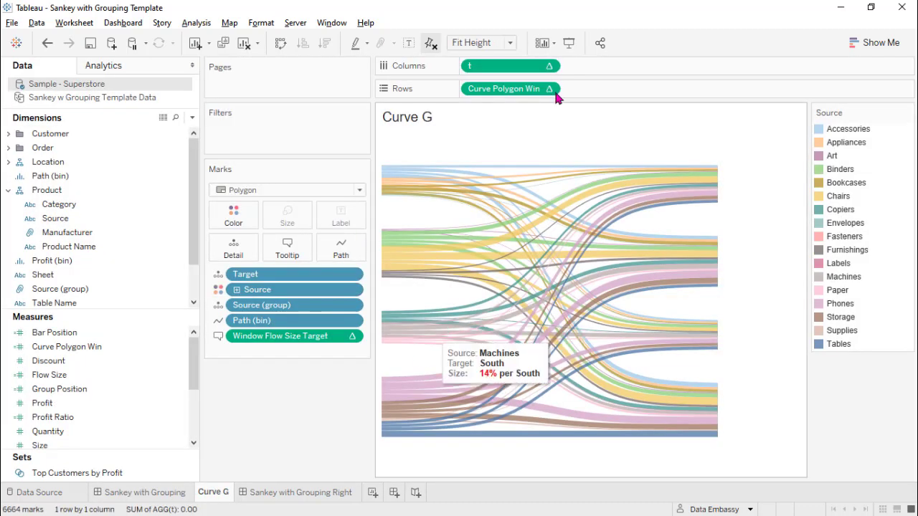
pyautogui.click(549, 66)
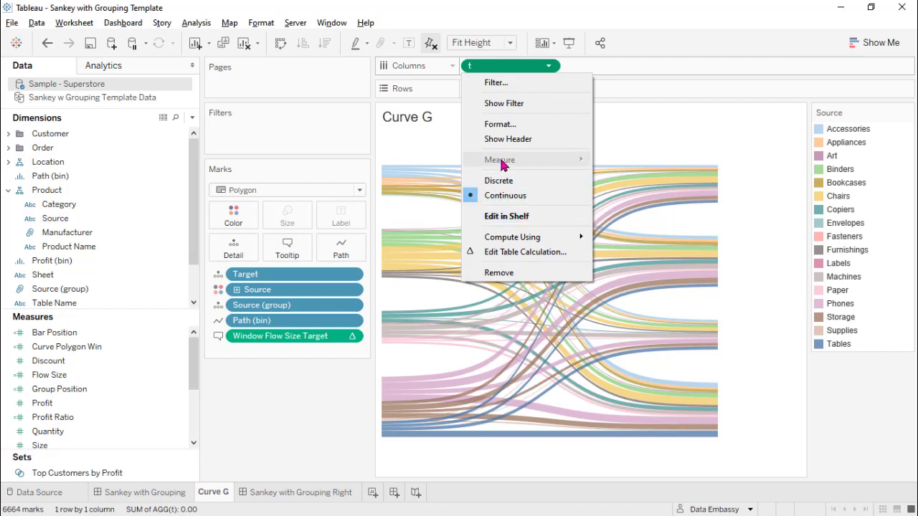
pyautogui.click(502, 139)
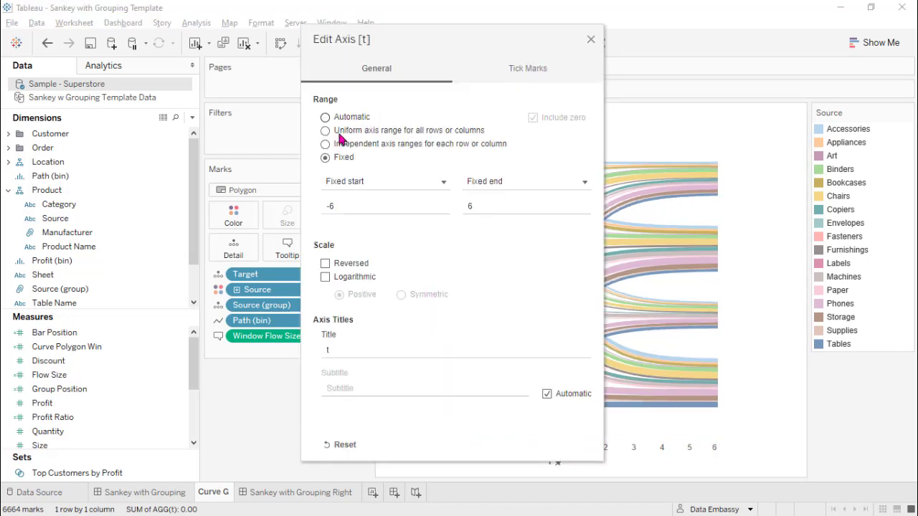
pyautogui.click(324, 264)
pyautogui.click(590, 41)
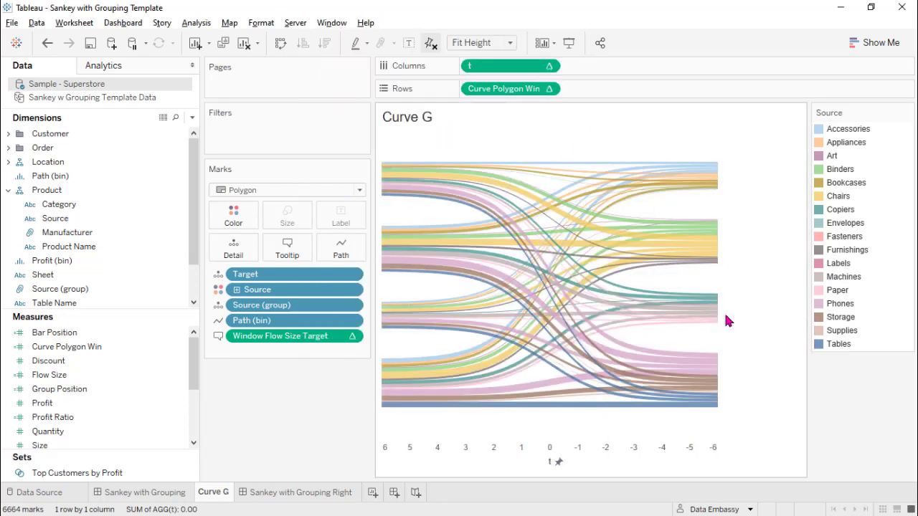
pyautogui.click(172, 493)
# Move the sub-category and G1–G4 bars right of the flows and the region bars to the left edge.
pyautogui.click(286, 97)
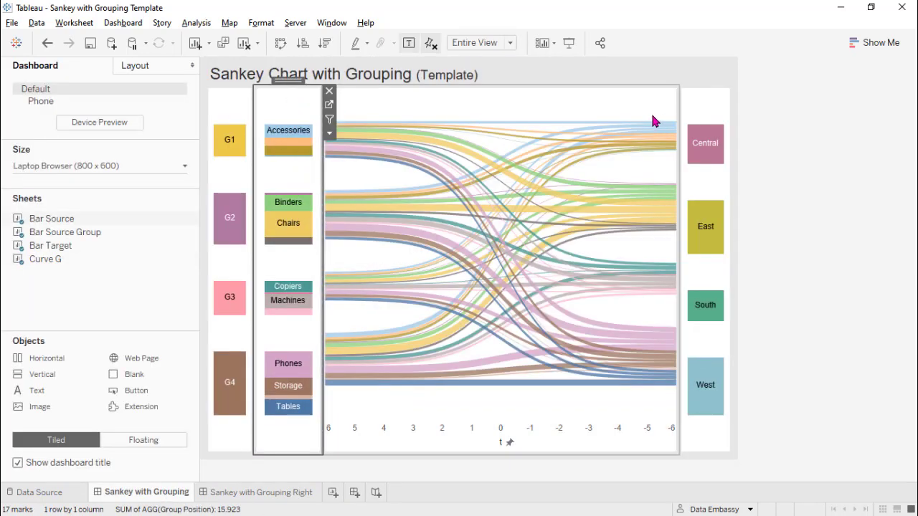
pyautogui.moveTo(283, 80); pyautogui.dragTo(684, 119)
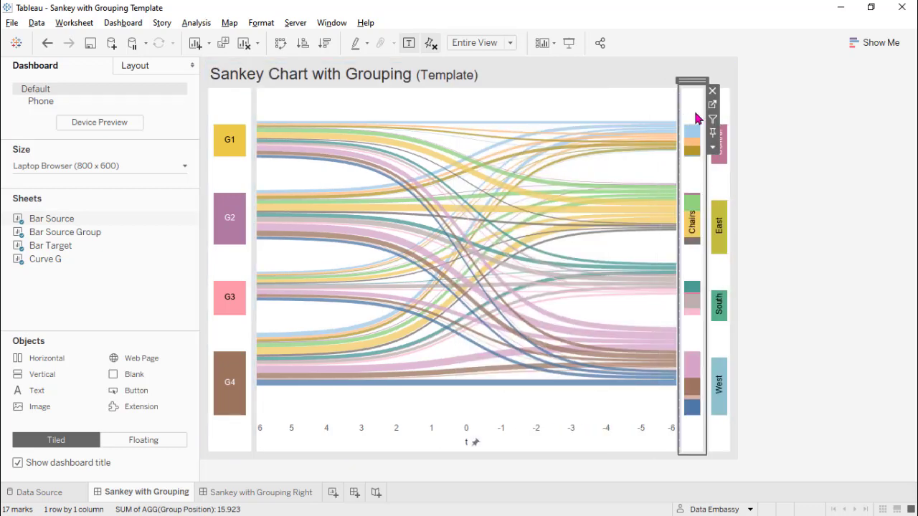
pyautogui.click(724, 111)
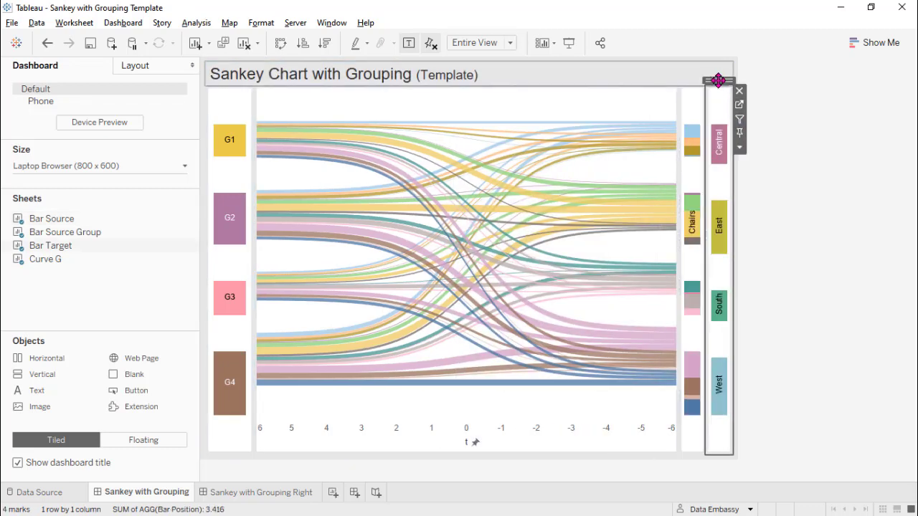
pyautogui.click(241, 109)
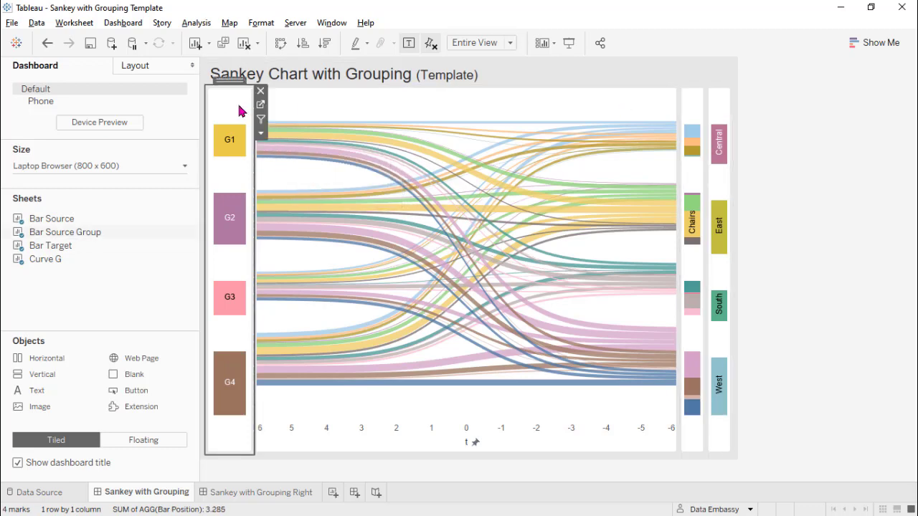
pyautogui.moveTo(226, 80); pyautogui.dragTo(699, 135)
pyautogui.click(720, 123)
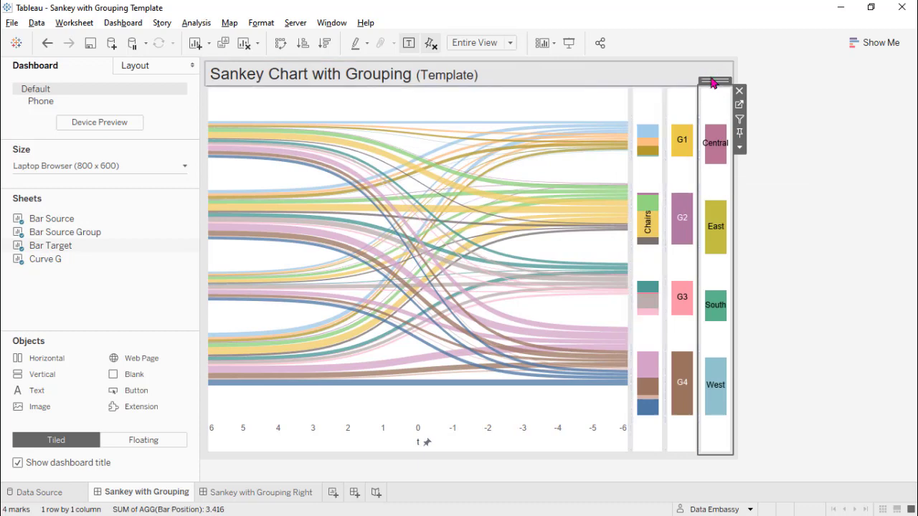
pyautogui.moveTo(714, 80); pyautogui.dragTo(203, 225)
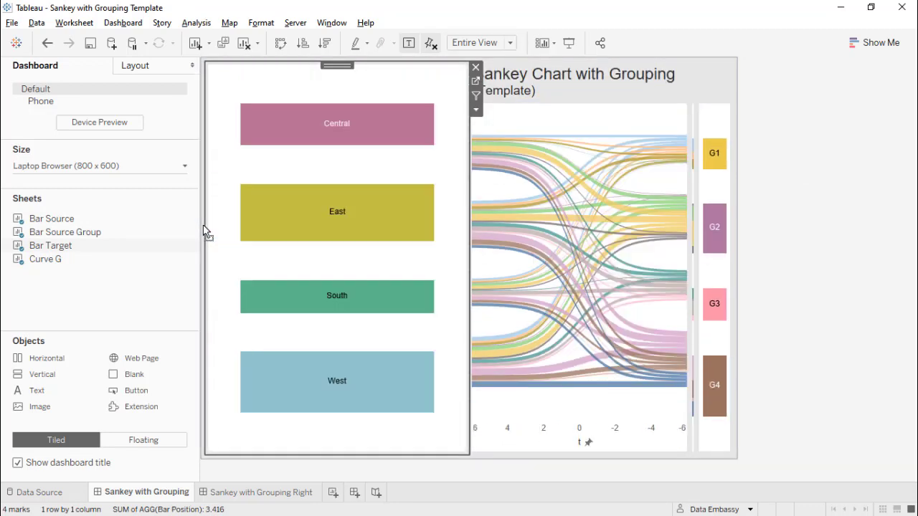
# Hide the t axis header and narrow the region bars column so the flows widen.
pyautogui.rightClick(624, 443)
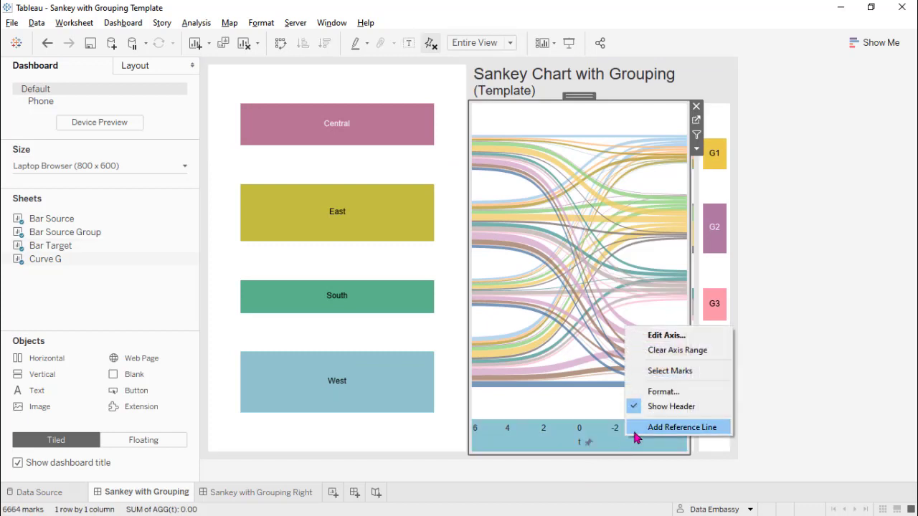
pyautogui.click(667, 406)
pyautogui.moveTo(468, 269); pyautogui.dragTo(309, 275)
pyautogui.click(260, 73)
pyautogui.press('Delete')
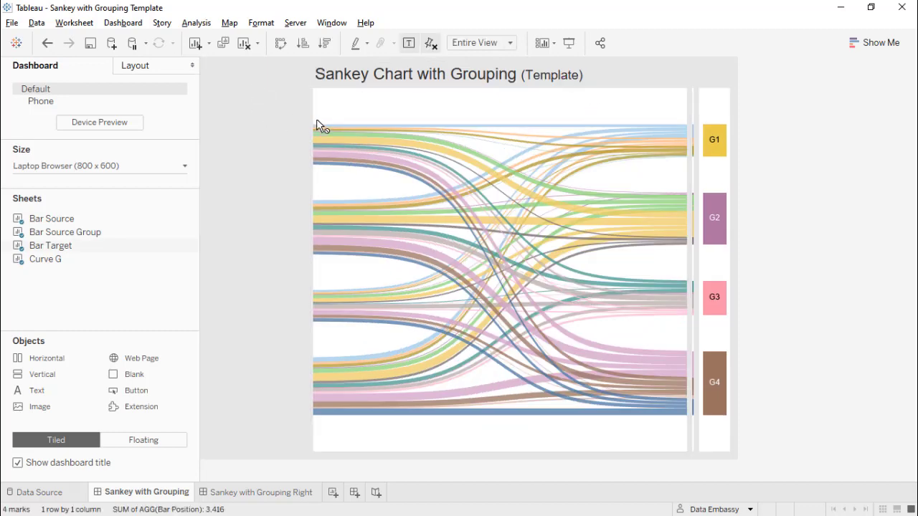
pyautogui.hotkey('ctrl', 'z')
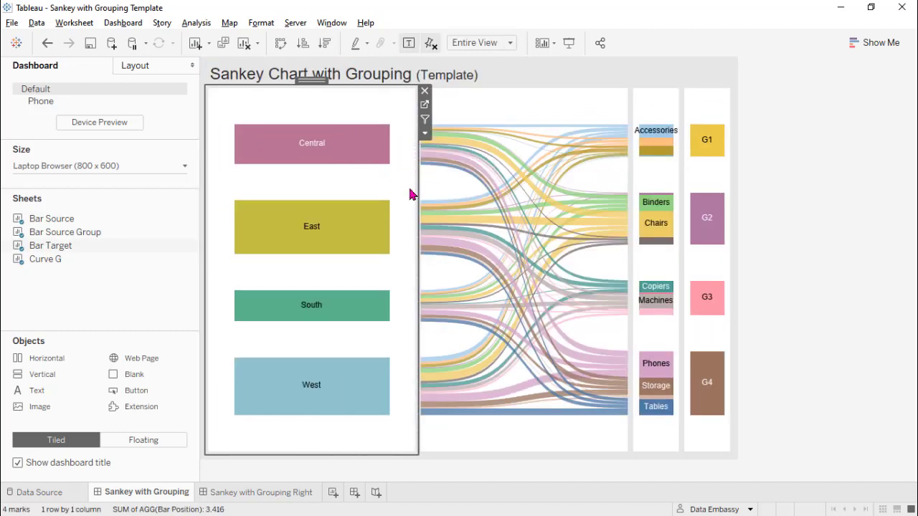
pyautogui.moveTo(415, 194); pyautogui.dragTo(288, 193)
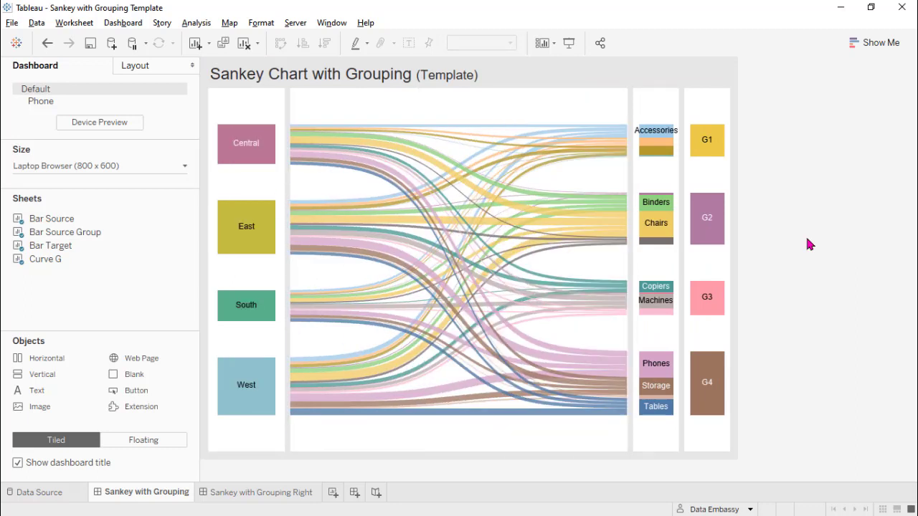